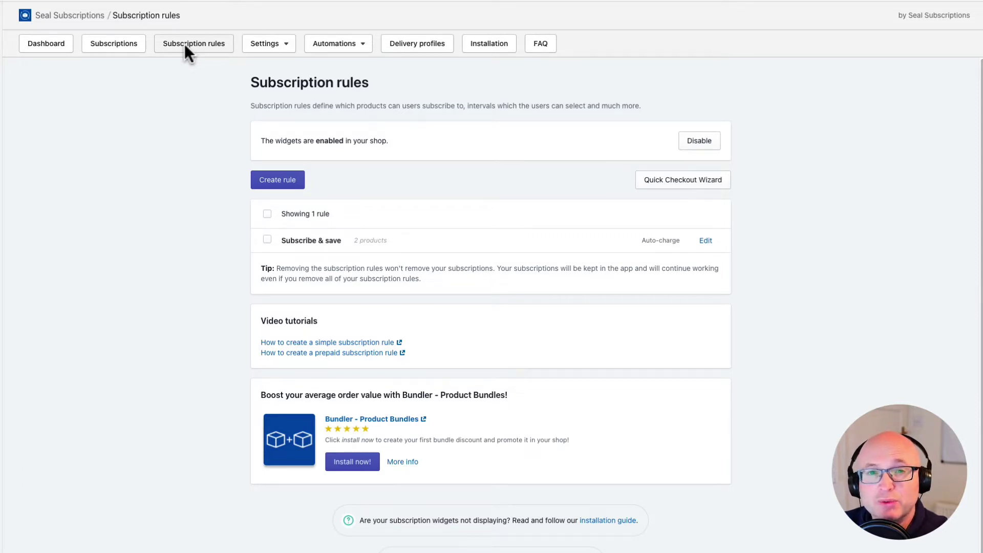
- Create an auto-charging subscription rule and add the Bag of coffee and Robusta coffee 1kg products to it
{"action": "left_click", "coordinate": [287, 190]}
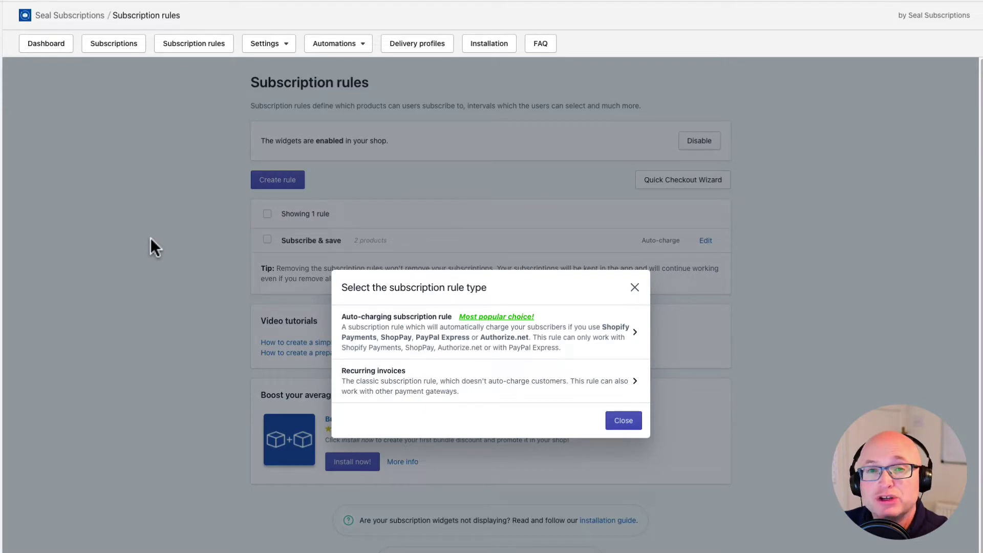
{"action": "left_click", "coordinate": [506, 345]}
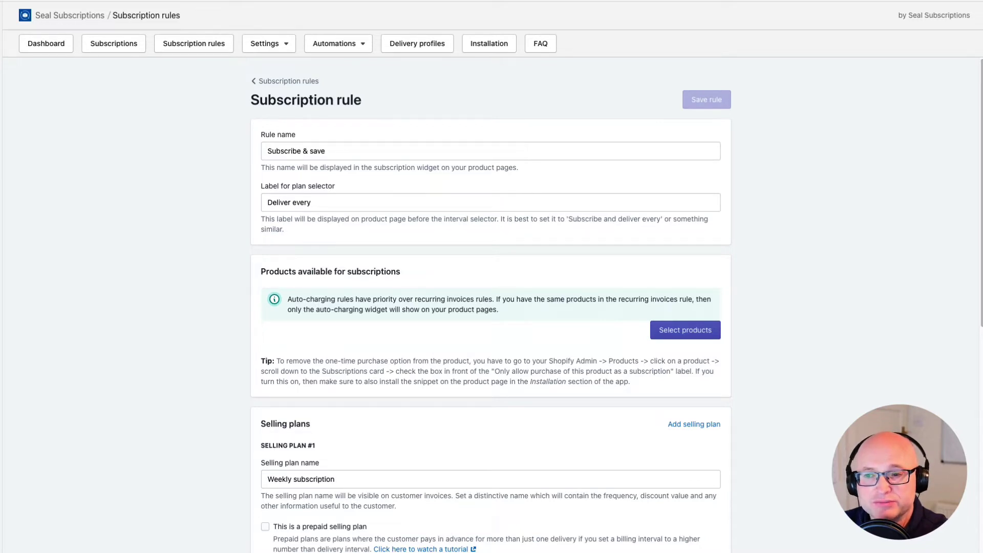
{"action": "left_click", "coordinate": [686, 330]}
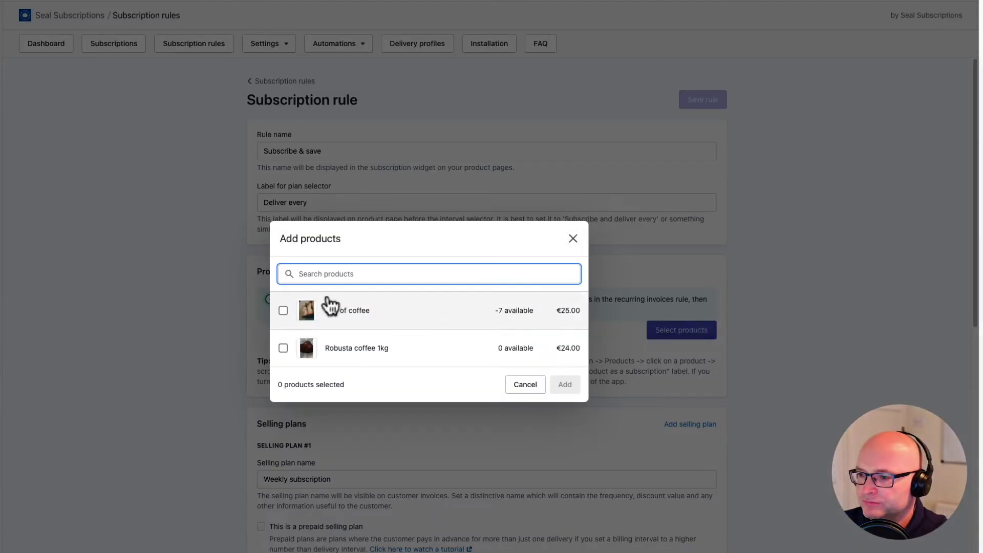
{"action": "left_click", "coordinate": [283, 310]}
{"action": "left_click", "coordinate": [283, 348]}
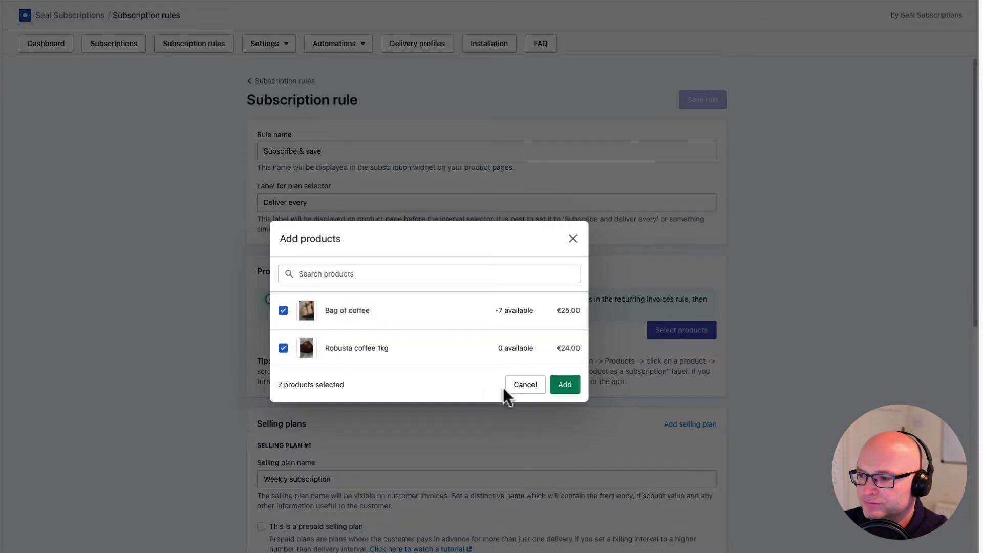
{"action": "left_click", "coordinate": [563, 384]}
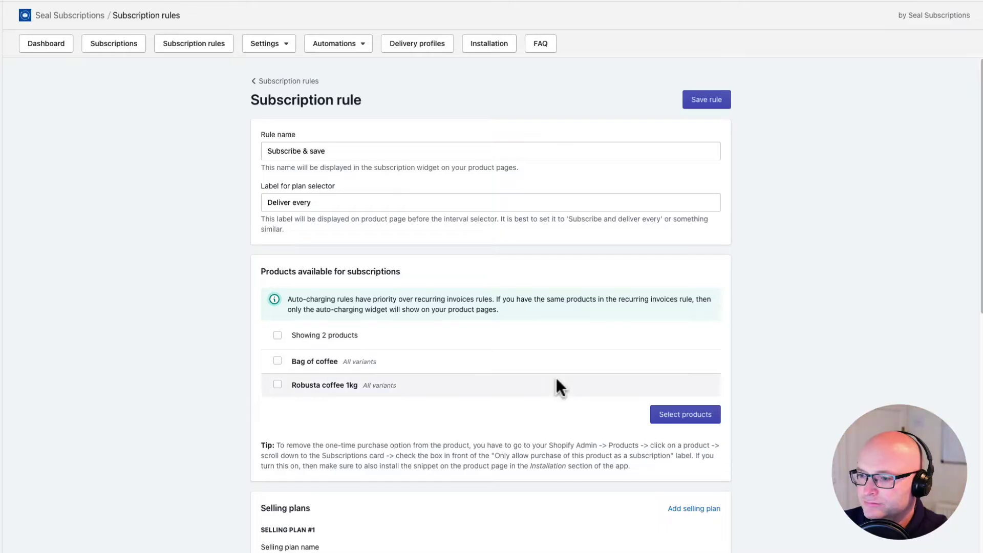
- Rename selling plan #1 to "Monthly subscription" and set its delivery interval unit to month(s)
{"action": "scroll", "coordinate": [437, 397], "scroll_direction": "down", "scroll_amount": 5}
{"action": "scroll", "coordinate": [432, 400], "scroll_direction": "down", "scroll_amount": 3}
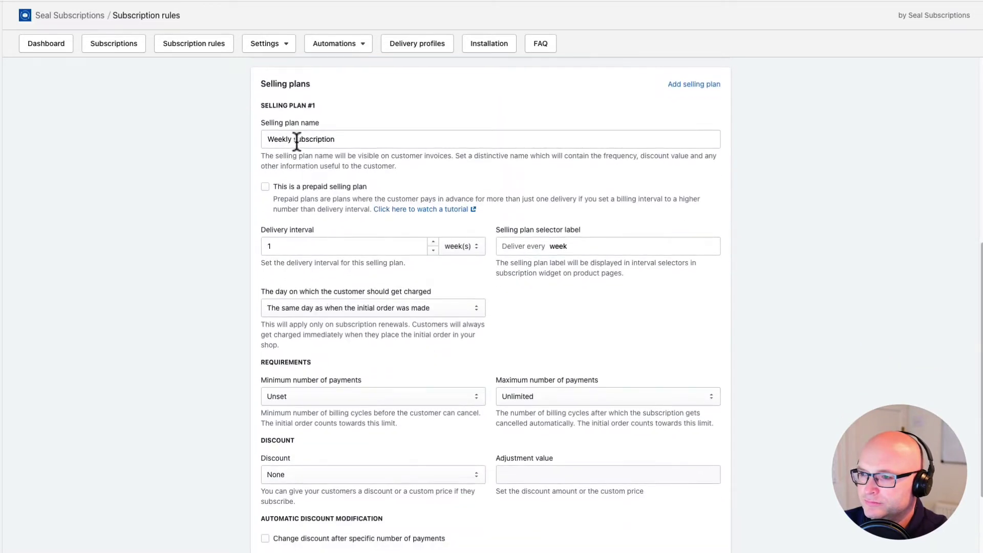
{"action": "double_click", "coordinate": [297, 139]}
{"action": "type", "text": "Monthly"}
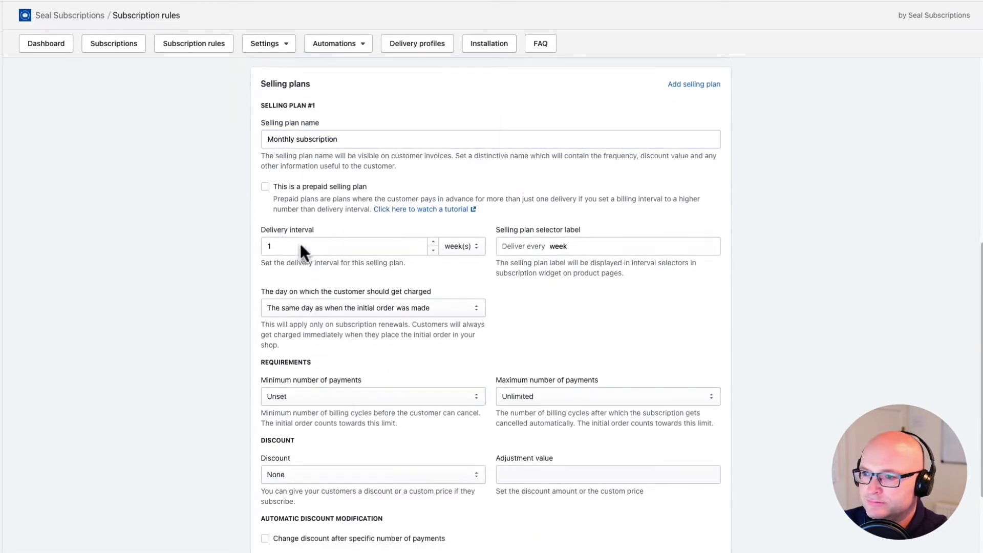
{"action": "left_click", "coordinate": [454, 245]}
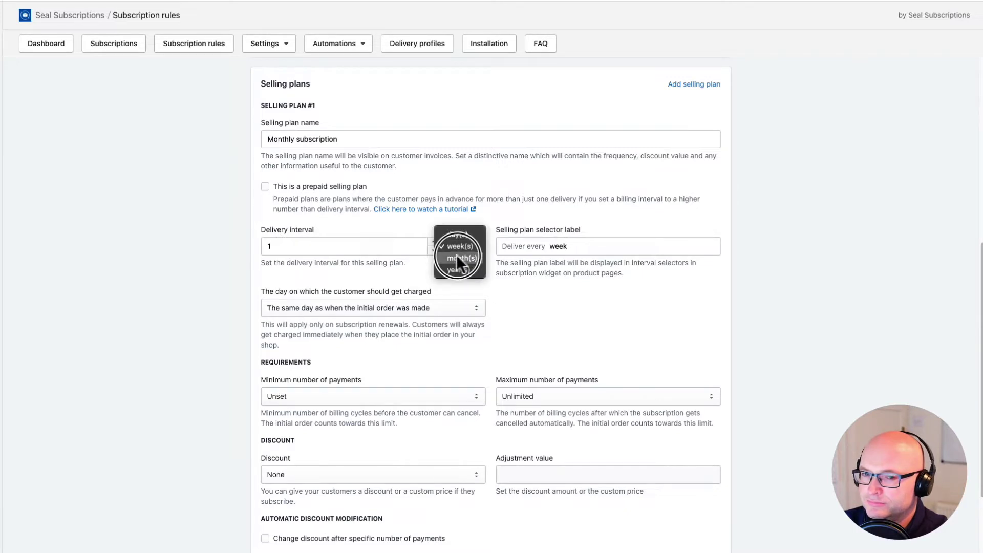
{"action": "left_click", "coordinate": [457, 258]}
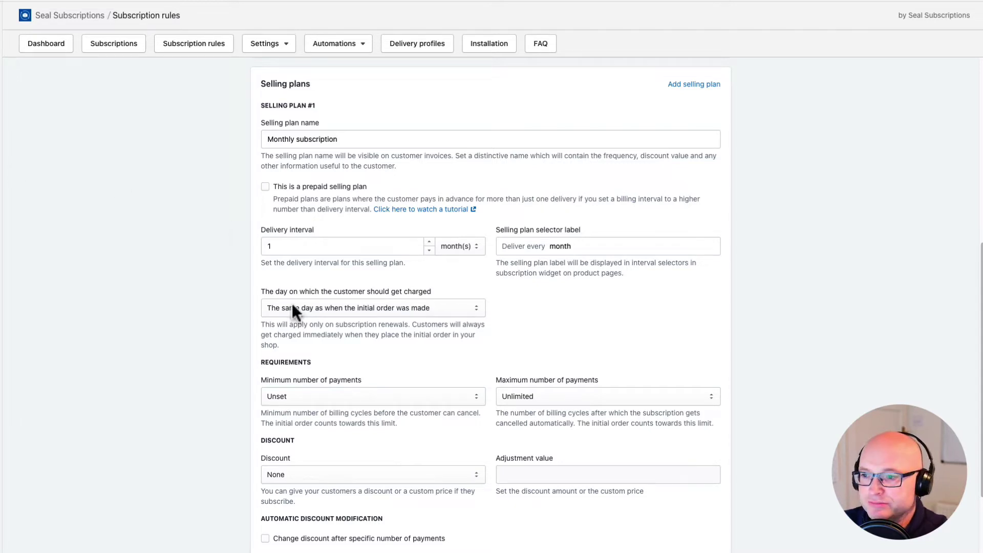
- Set the day on which the customer gets charged to 15 for the monthly selling plan
{"action": "left_click_drag", "start_coordinate": [259, 291], "coordinate": [435, 293]}
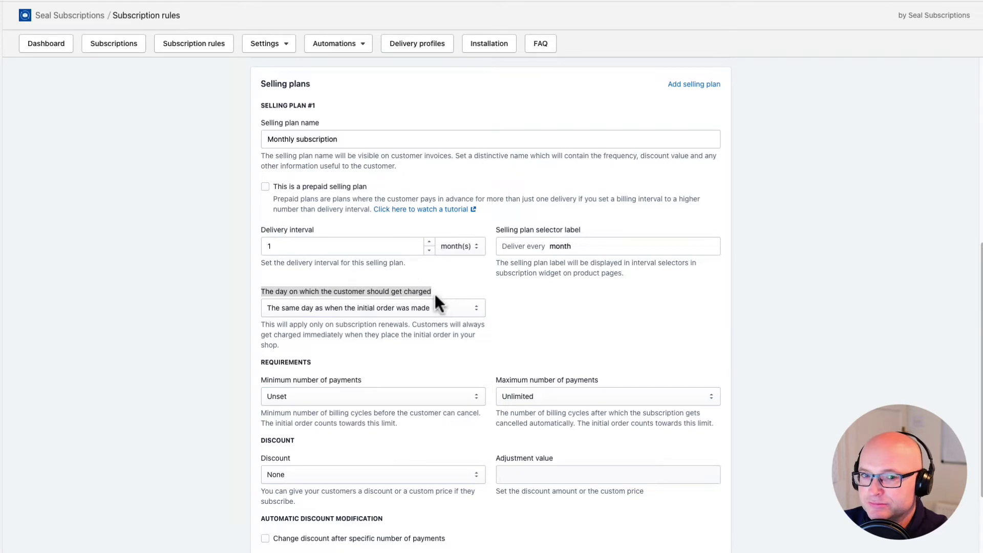
{"action": "left_click", "coordinate": [407, 309]}
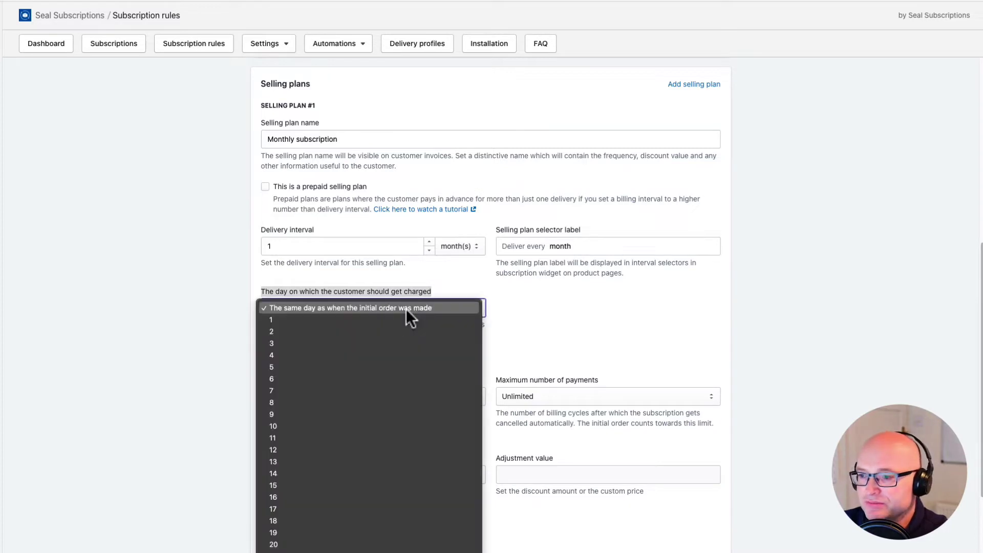
{"action": "left_click", "coordinate": [345, 469]}
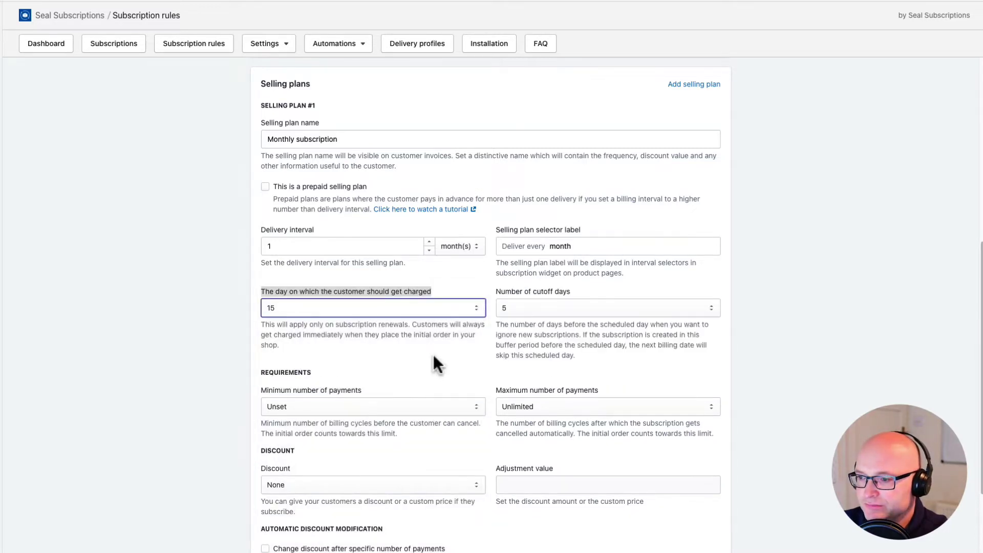
{"action": "left_click", "coordinate": [434, 355]}
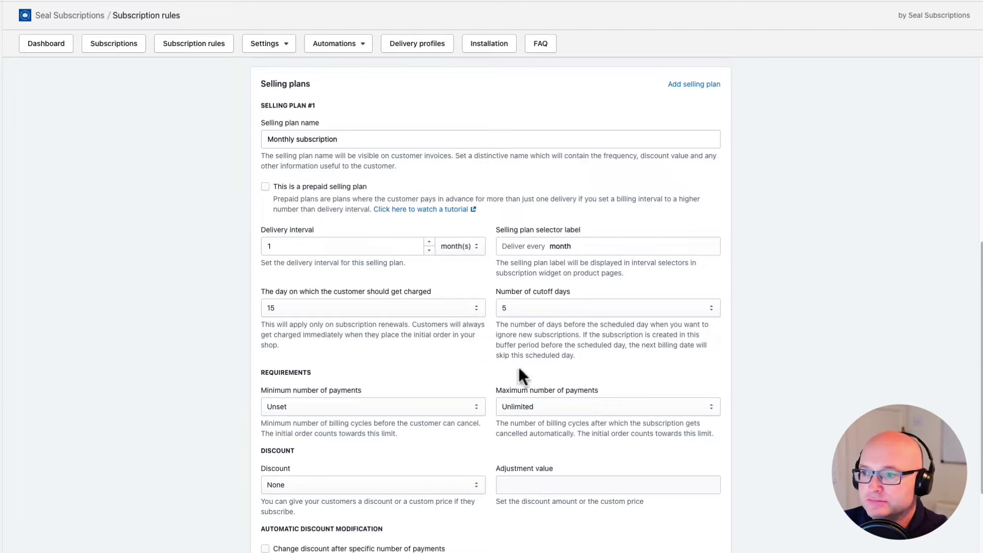
- Switch the delivery interval unit to week(s) and view the charge days available for weekly plans
{"action": "left_click", "coordinate": [456, 247]}
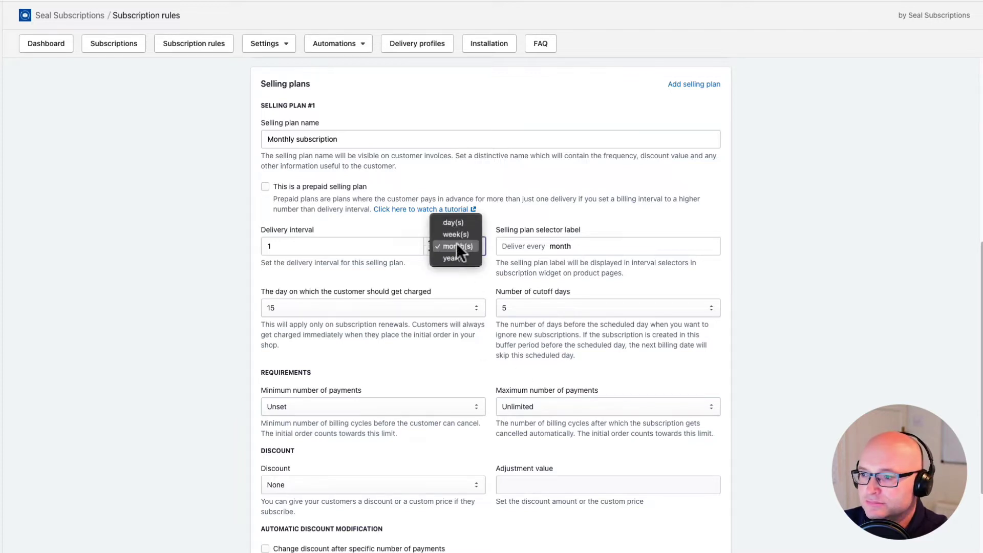
{"action": "left_click", "coordinate": [456, 236]}
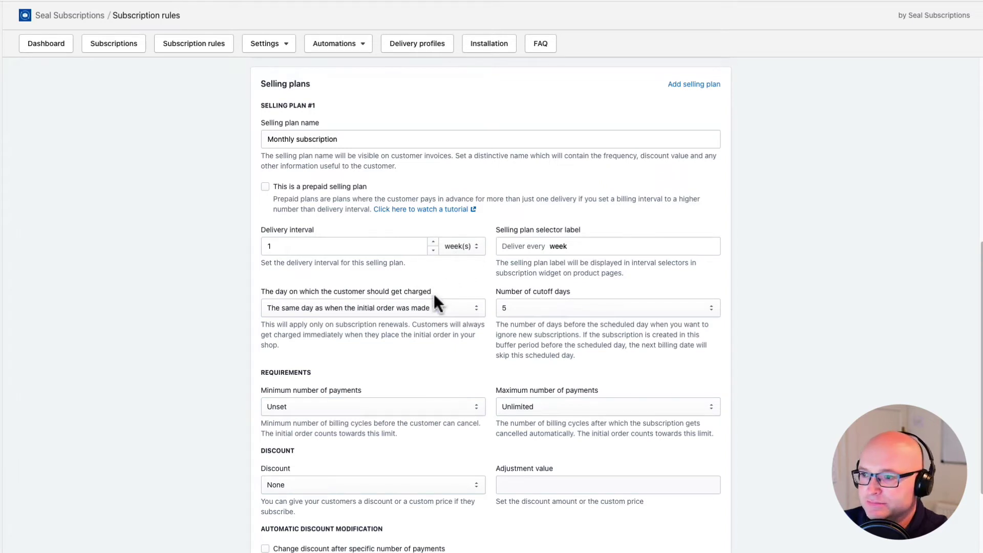
{"action": "left_click", "coordinate": [429, 307]}
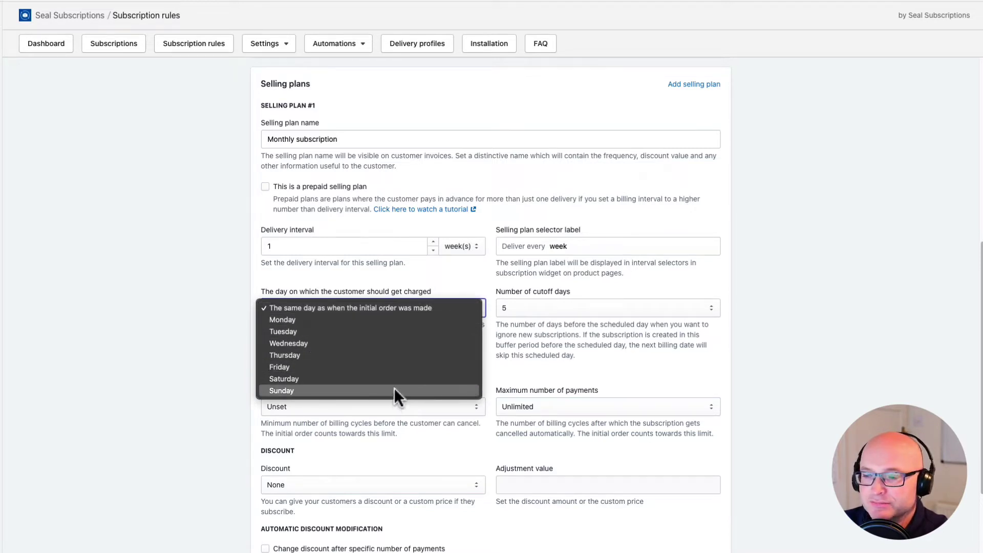
{"action": "left_click", "coordinate": [413, 272]}
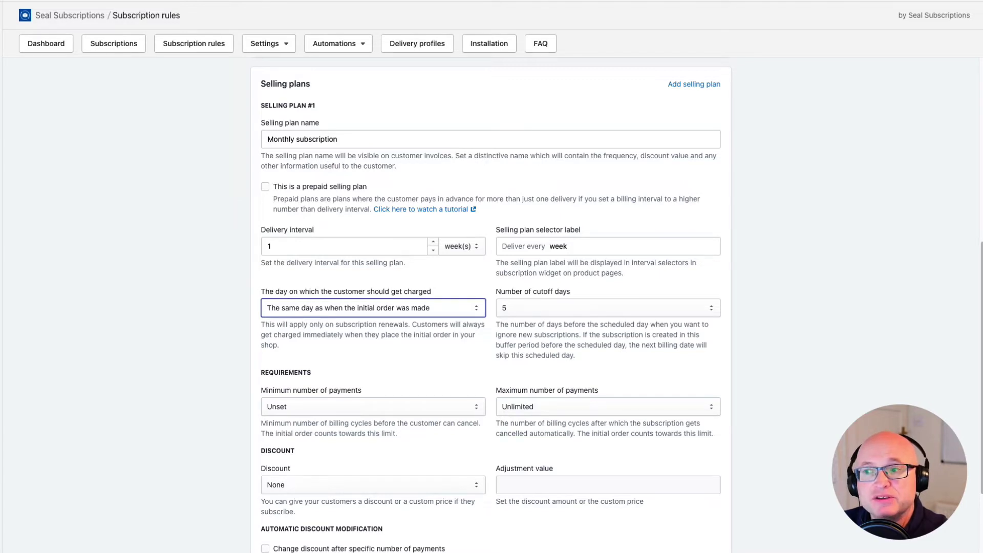
- Return the delivery interval unit to month(s) and keep 15 as the customer charge day
{"action": "left_click", "coordinate": [458, 247]}
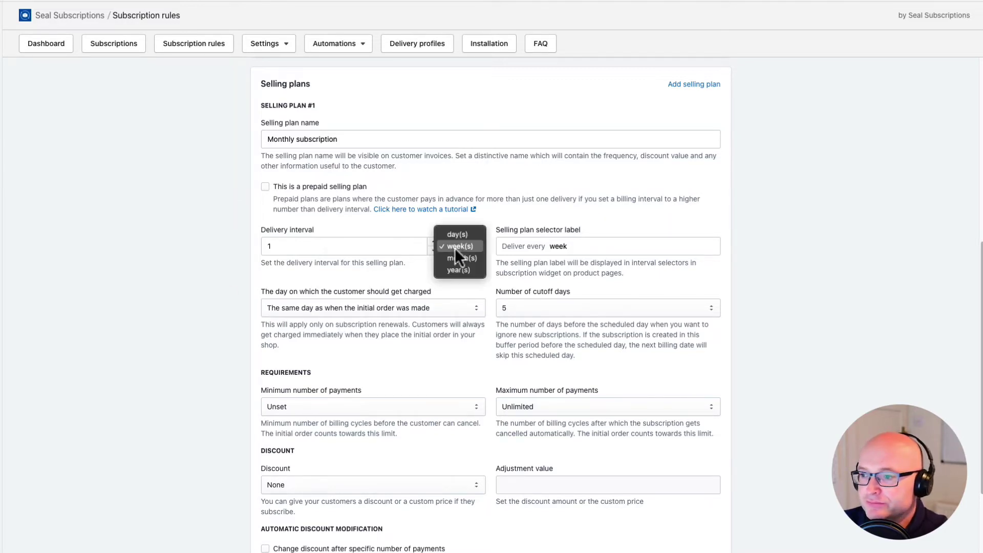
{"action": "left_click", "coordinate": [456, 257]}
{"action": "left_click", "coordinate": [371, 309]}
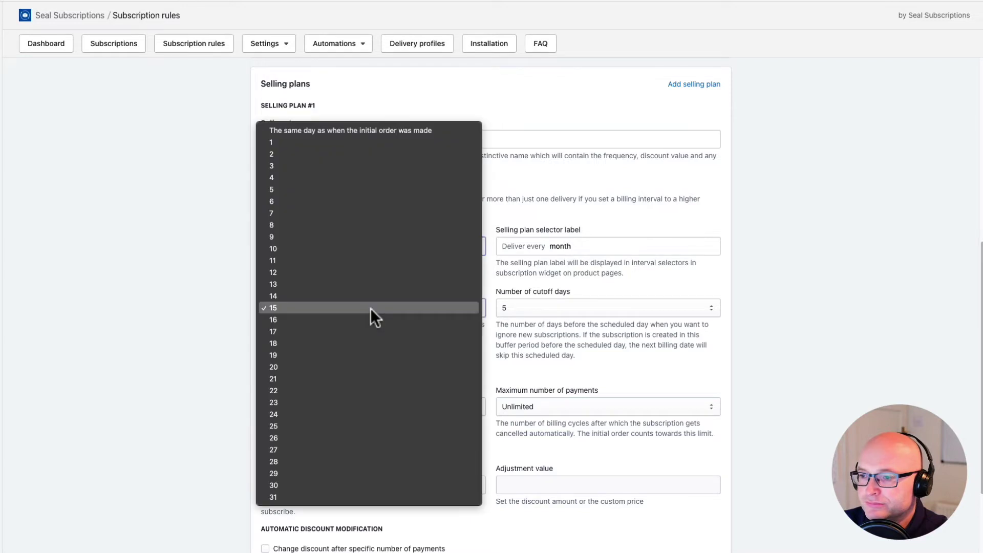
{"action": "left_click", "coordinate": [370, 308]}
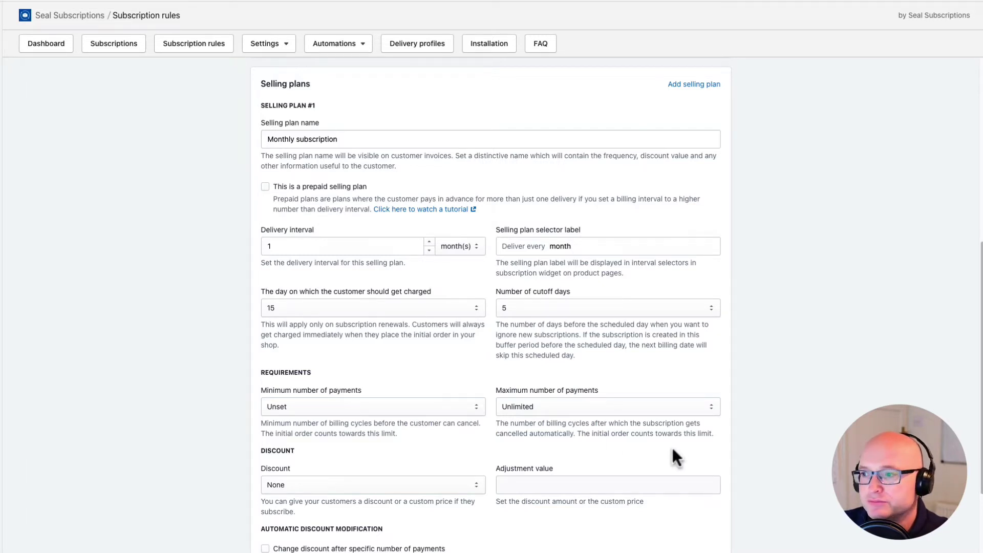
- Try 0 and 5 as the selling plan's number of cutoff days
{"action": "left_click", "coordinate": [586, 306]}
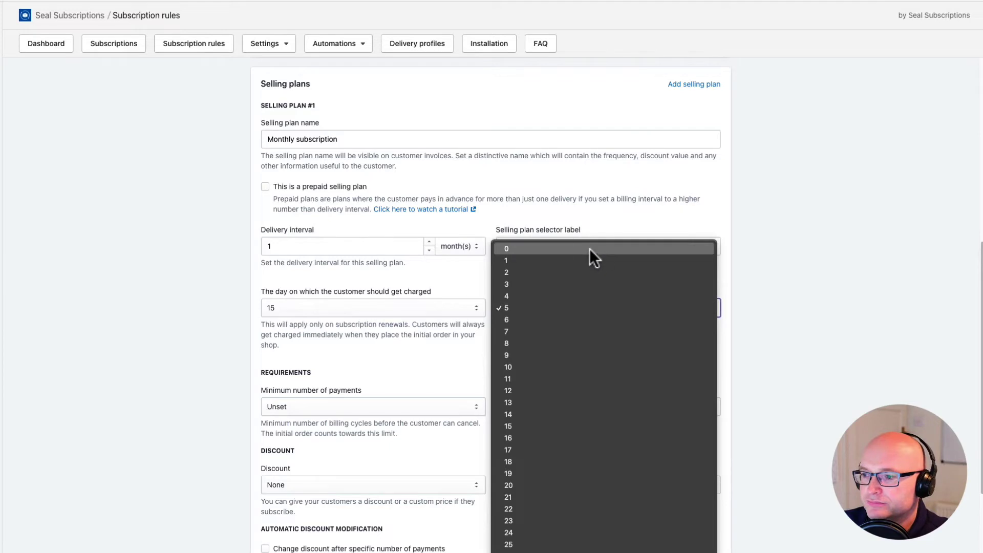
{"action": "left_click", "coordinate": [589, 248]}
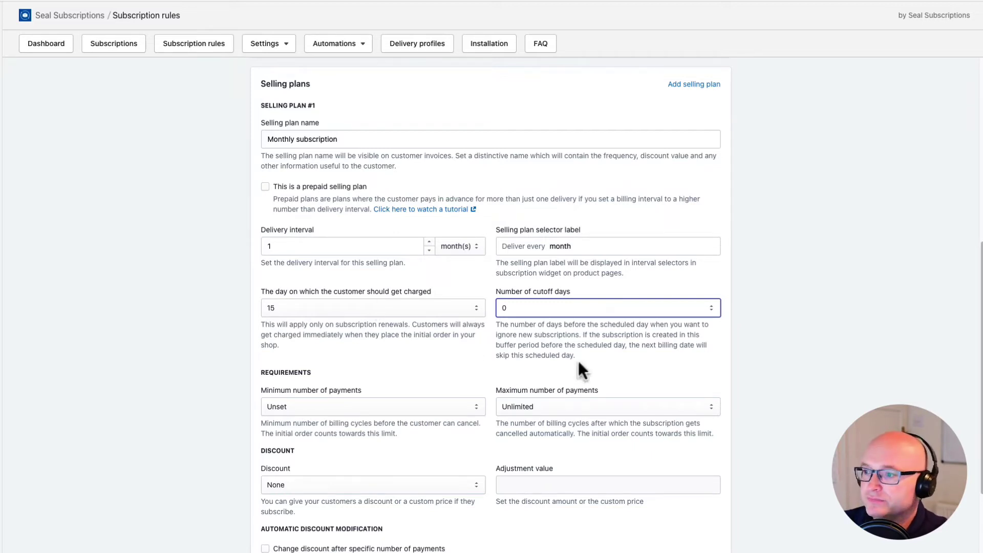
{"action": "left_click", "coordinate": [585, 313]}
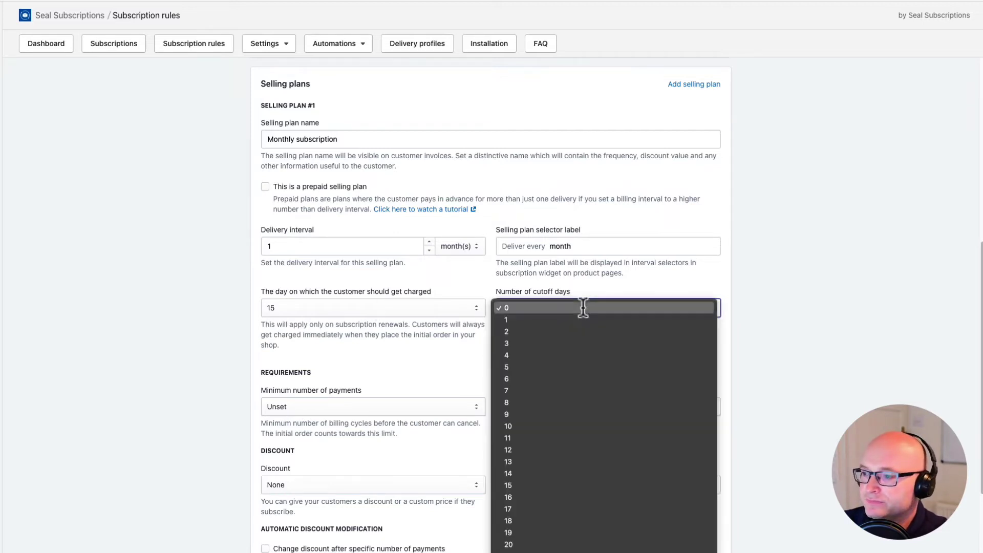
{"action": "left_click", "coordinate": [564, 368]}
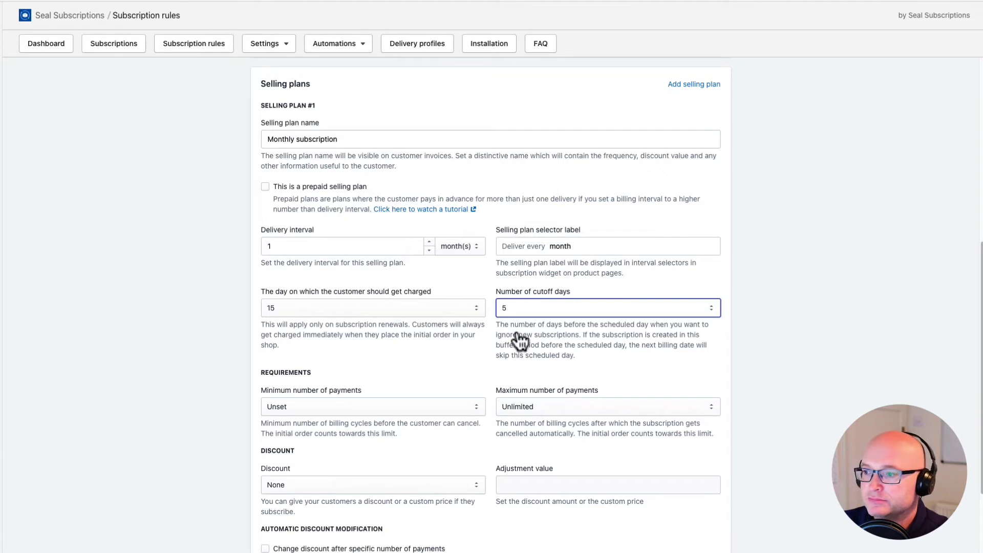
- Set the selling plan's number of cutoff days to 15
{"action": "left_click", "coordinate": [523, 311]}
{"action": "left_click", "coordinate": [507, 426]}
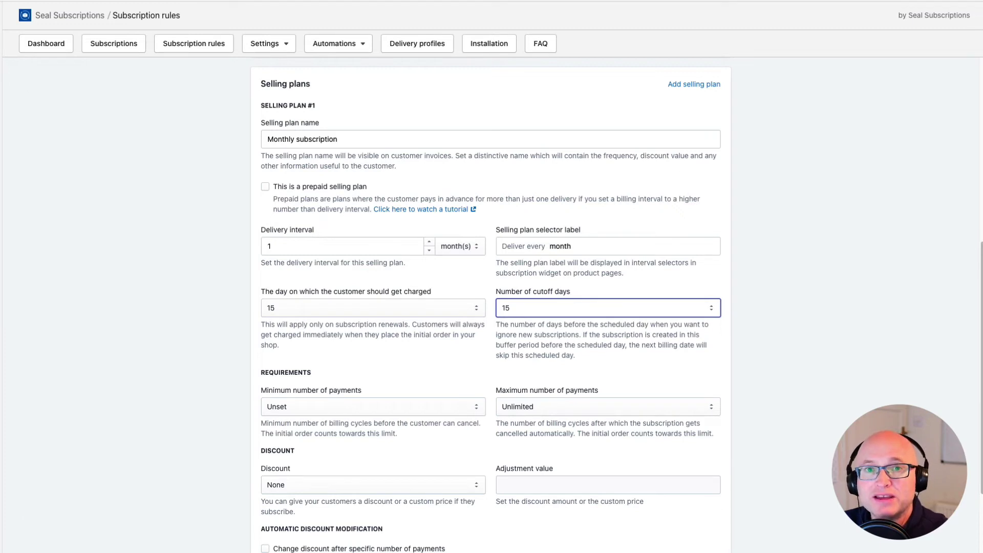
- Give the selling plan a percentage discount of 10% and save the subscription rule
{"action": "scroll", "coordinate": [344, 458], "scroll_direction": "down", "scroll_amount": 2}
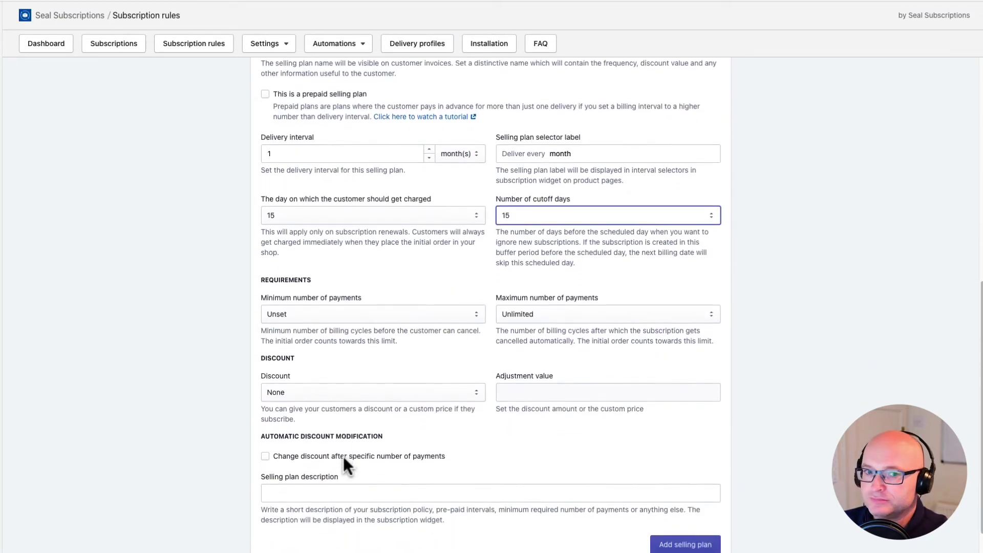
{"action": "scroll", "coordinate": [343, 457], "scroll_direction": "down", "scroll_amount": 1}
{"action": "left_click", "coordinate": [400, 355]}
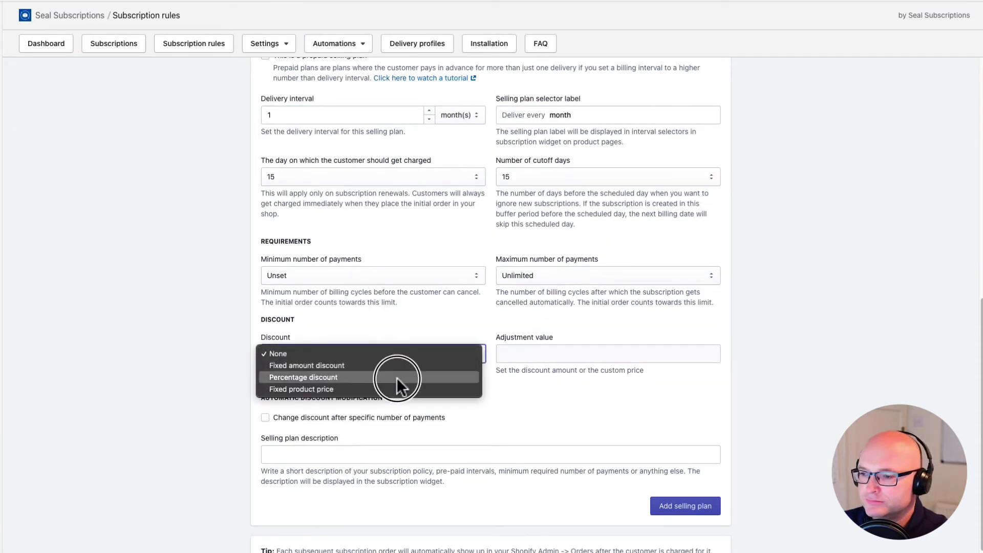
{"action": "left_click", "coordinate": [397, 377]}
{"action": "double_click", "coordinate": [552, 359]}
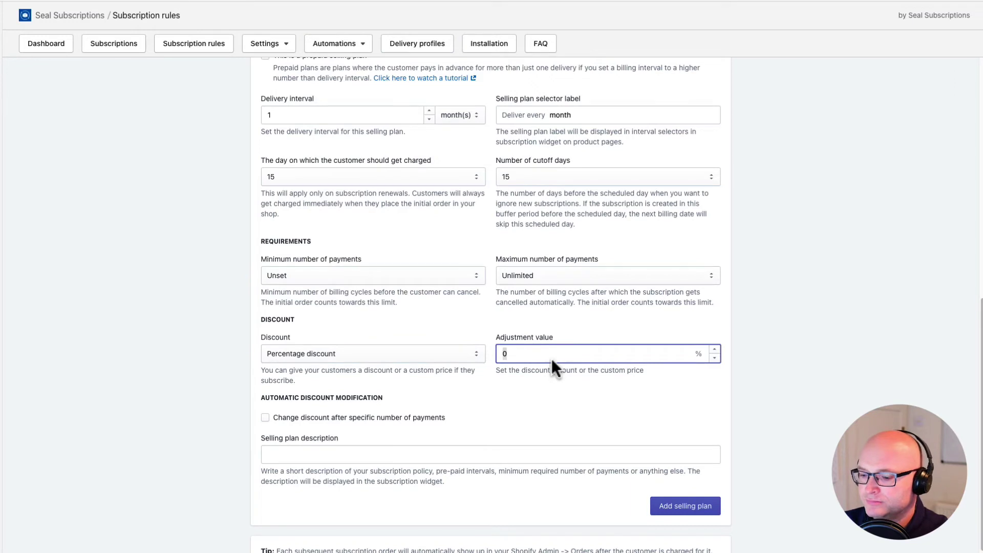
{"action": "type", "text": "10"}
{"action": "left_click", "coordinate": [226, 374]}
{"action": "scroll", "coordinate": [226, 373], "scroll_direction": "down", "scroll_amount": 5}
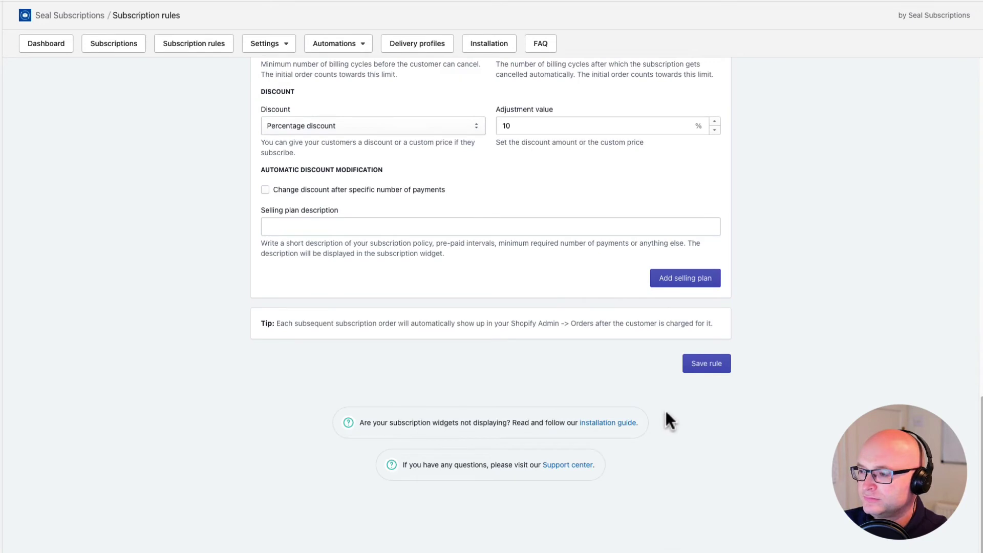
{"action": "left_click", "coordinate": [707, 364]}
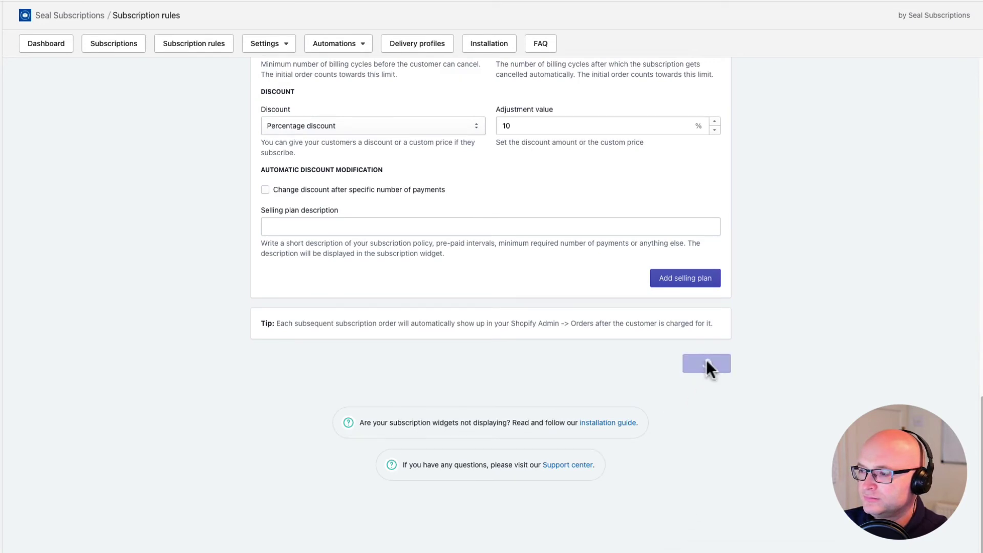
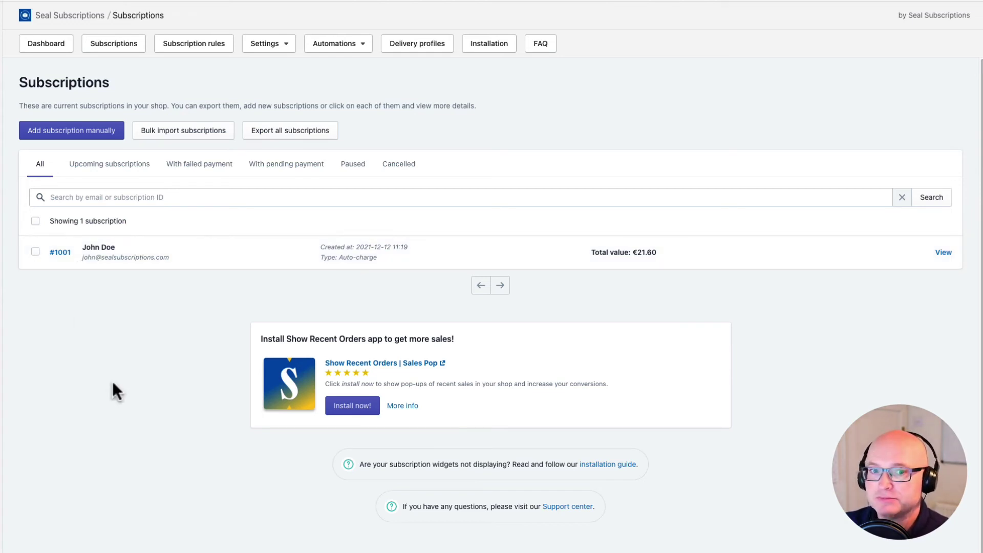
- Open the listed subscription's details and examine its creation date, charge day, cutoff days and billing schedule
{"action": "left_click", "coordinate": [62, 253]}
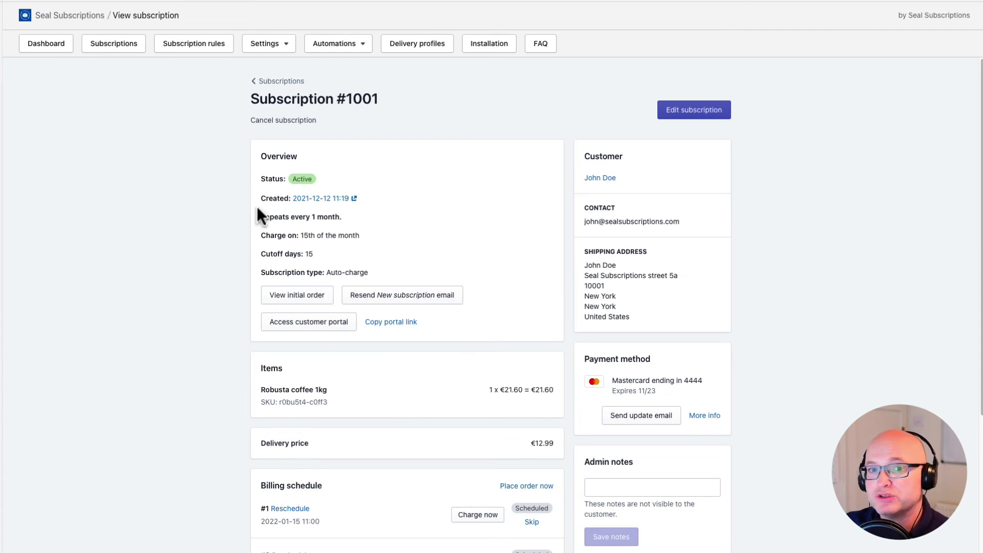
{"action": "left_click_drag", "start_coordinate": [263, 198], "coordinate": [363, 214]}
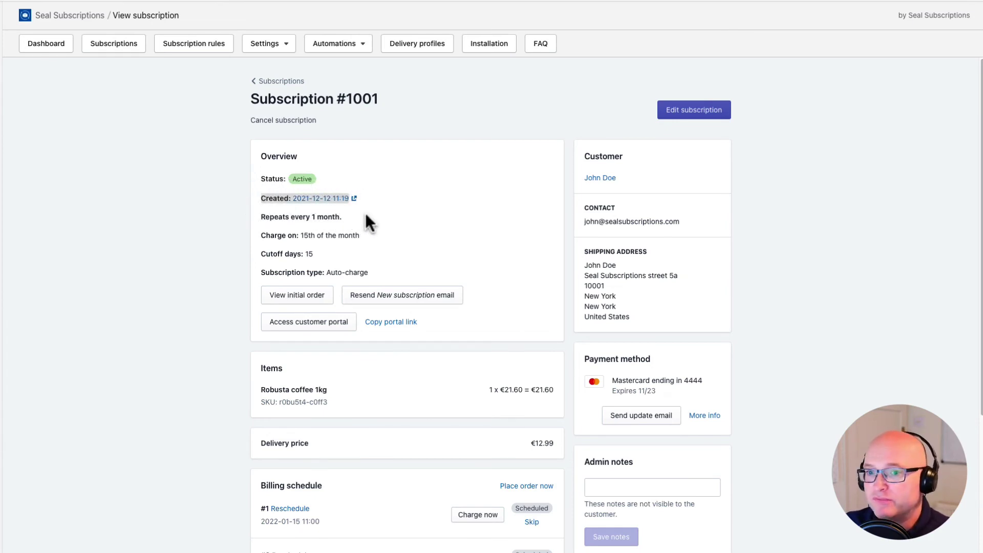
{"action": "left_click", "coordinate": [366, 216]}
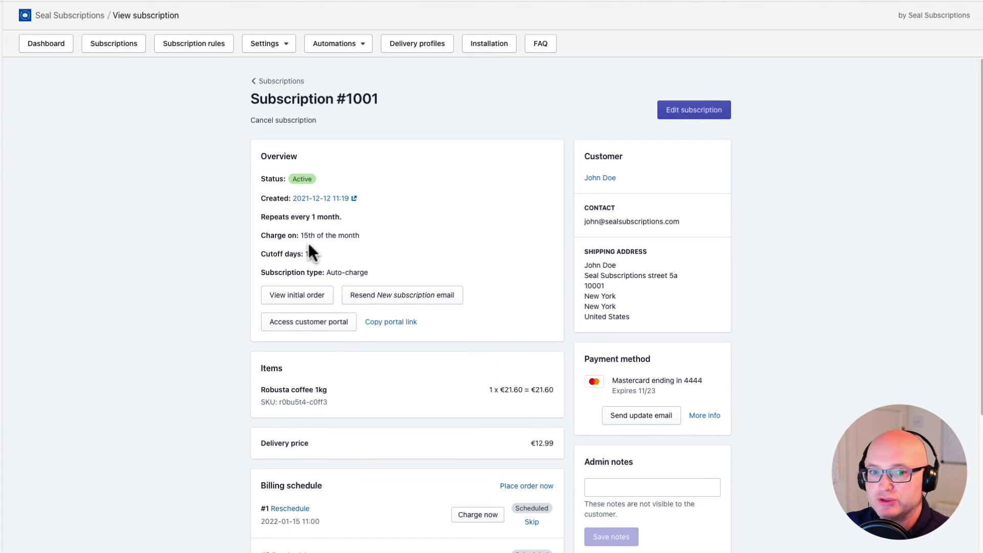
{"action": "left_click", "coordinate": [262, 237]}
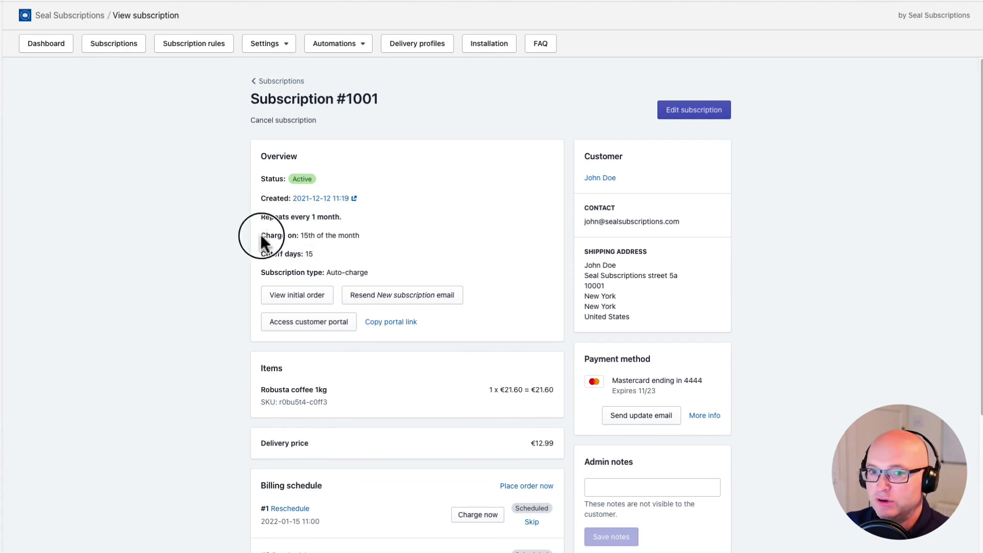
{"action": "left_click", "coordinate": [377, 251]}
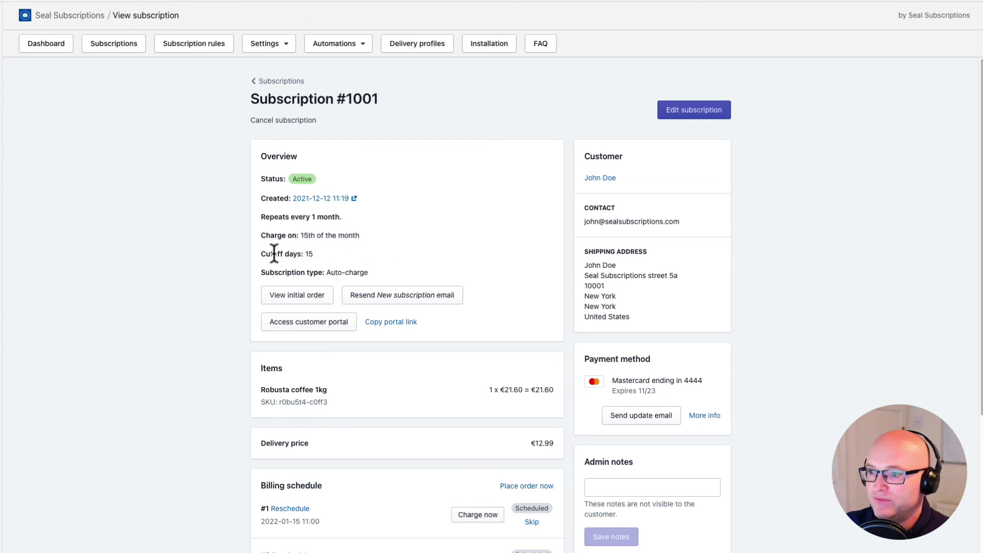
{"action": "left_click", "coordinate": [320, 253]}
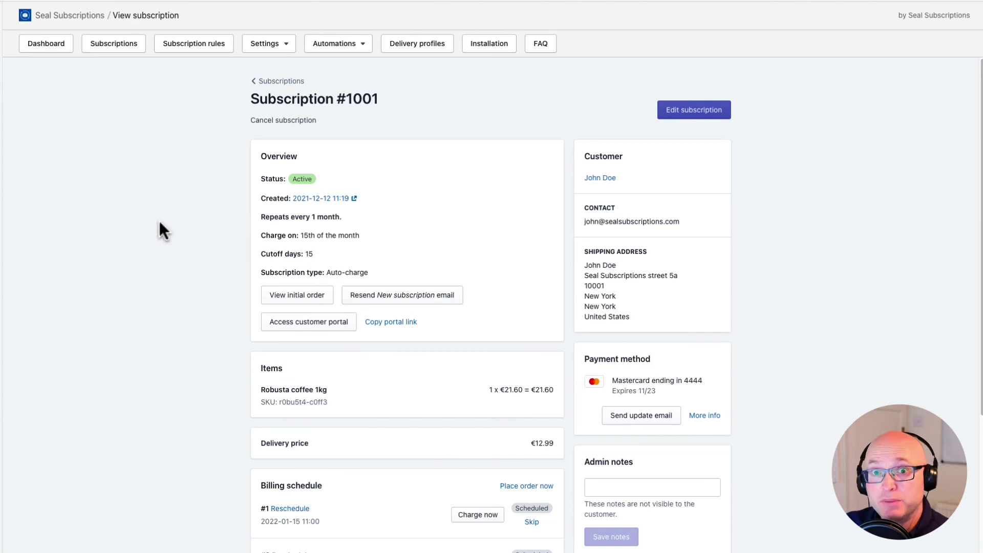
{"action": "scroll", "coordinate": [471, 453], "scroll_direction": "down", "scroll_amount": 6}
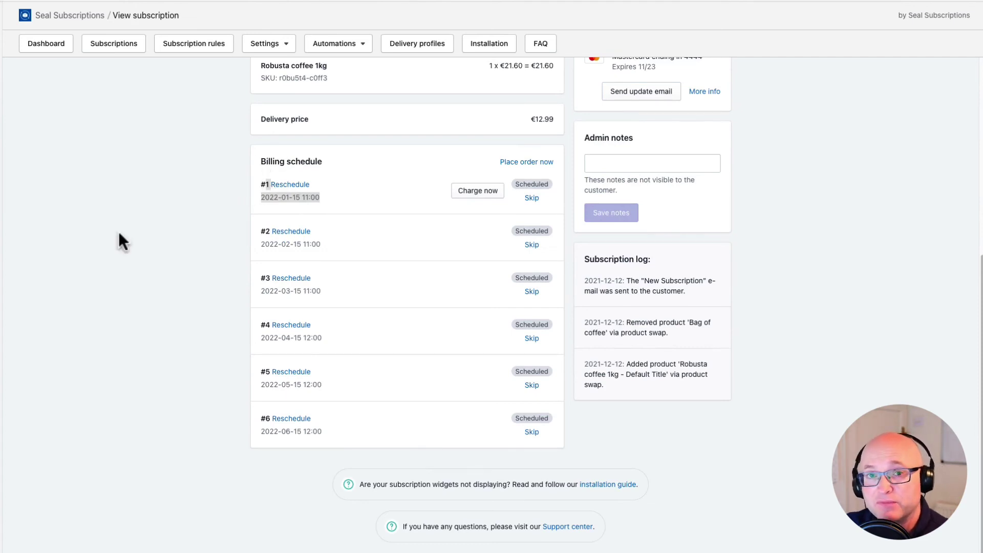
{"action": "left_click", "coordinate": [361, 275]}
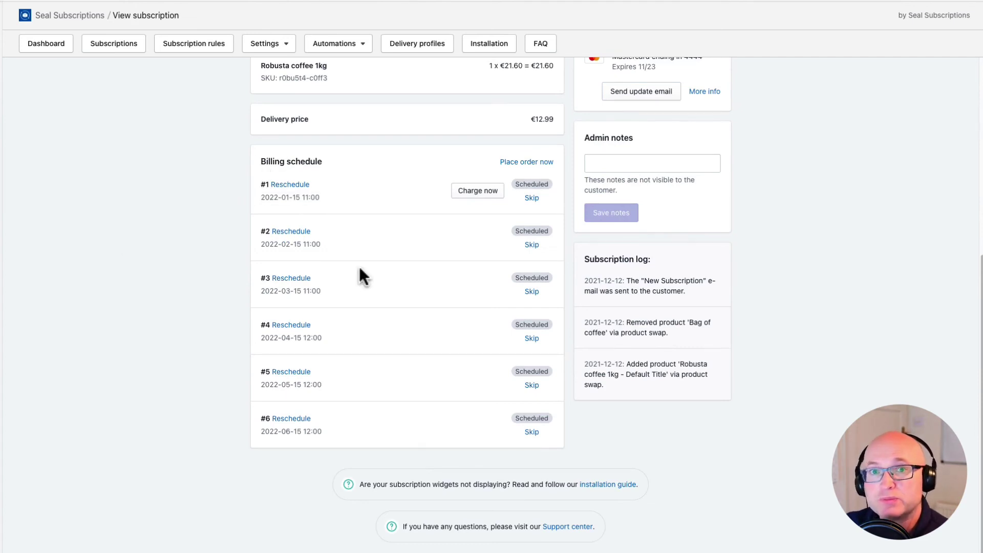